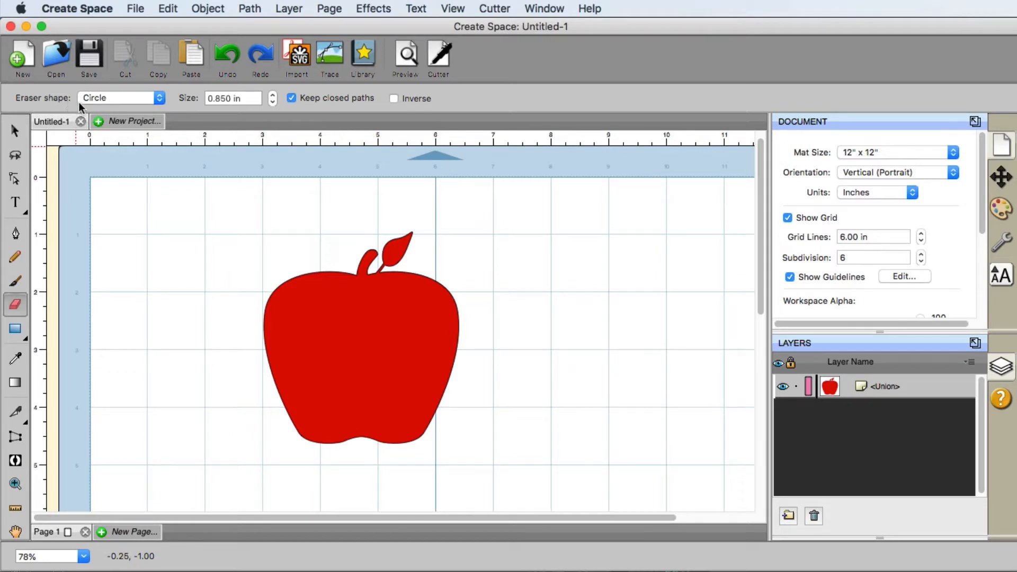
Step: Set the eraser shape to Square and erase two notches from the apple's left edge
click(125, 97)
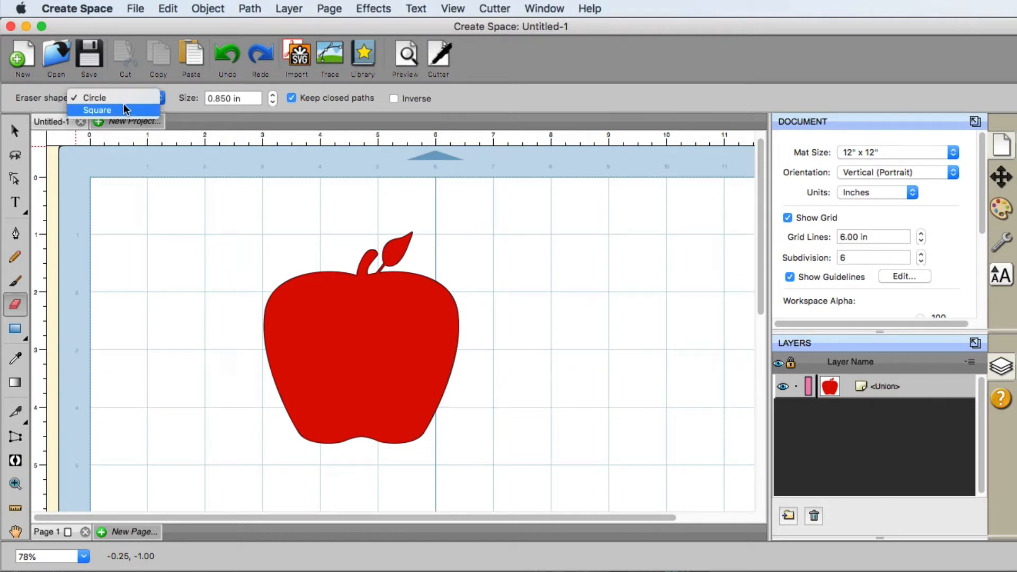
click(249, 186)
click(127, 98)
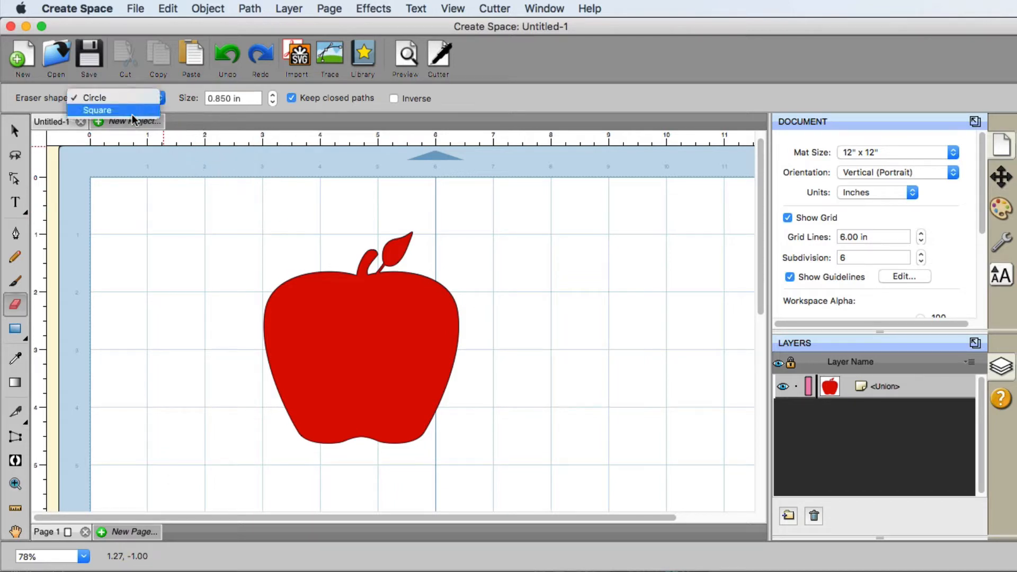
click(132, 112)
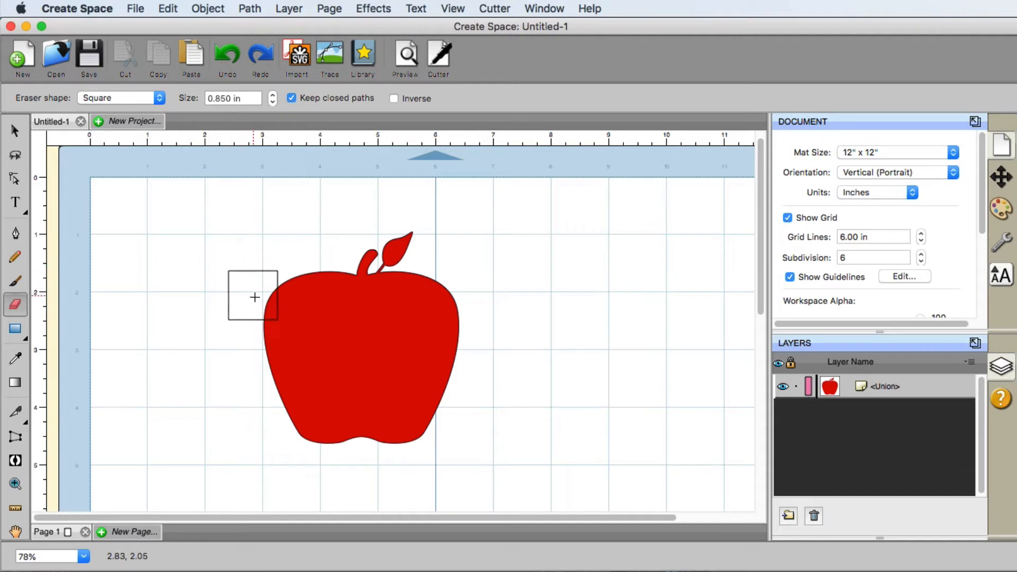
click(276, 299)
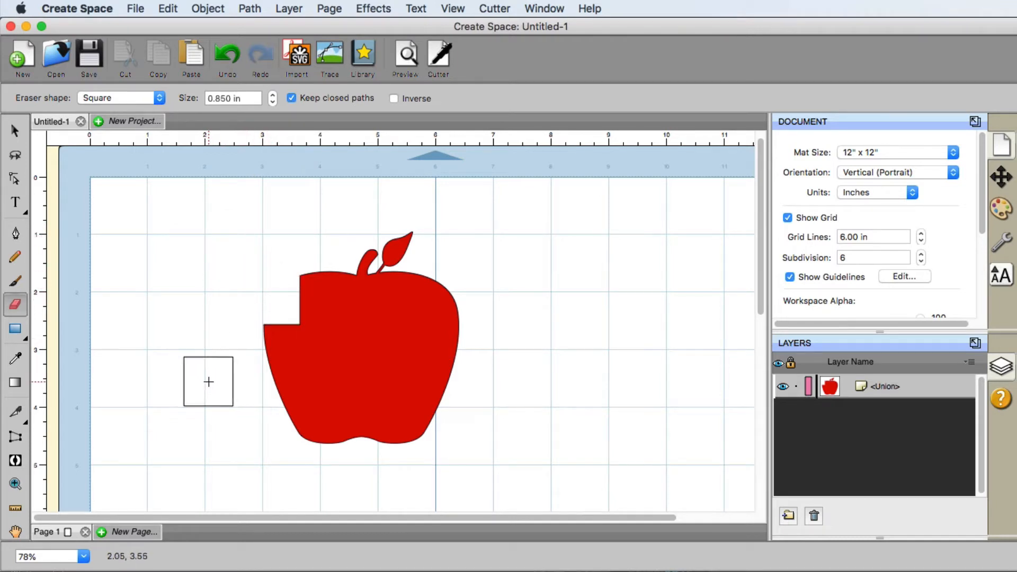
click(265, 378)
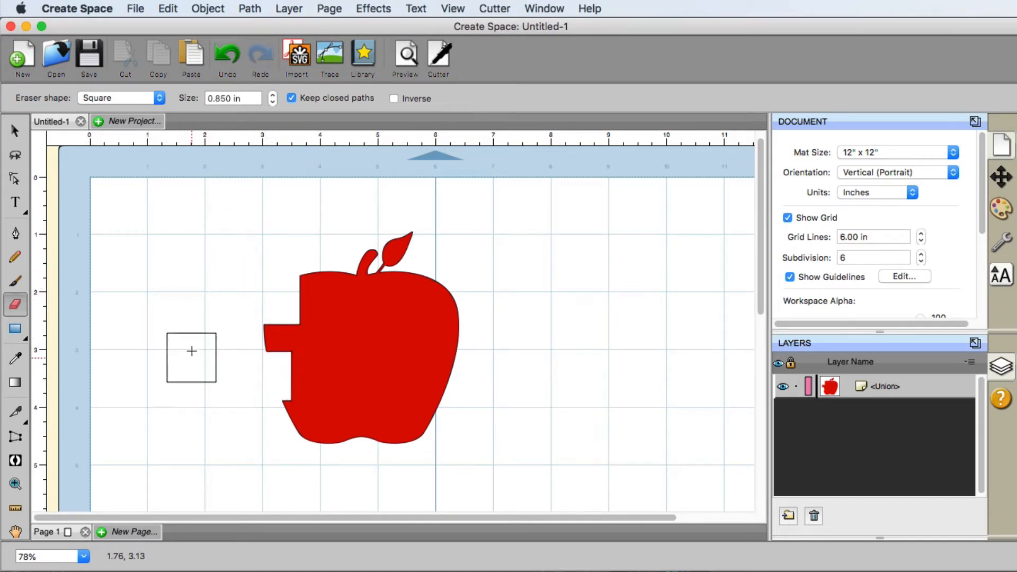
Step: Change the eraser shape to Circle and erase two round bites from the apple's right edge
click(160, 98)
click(126, 87)
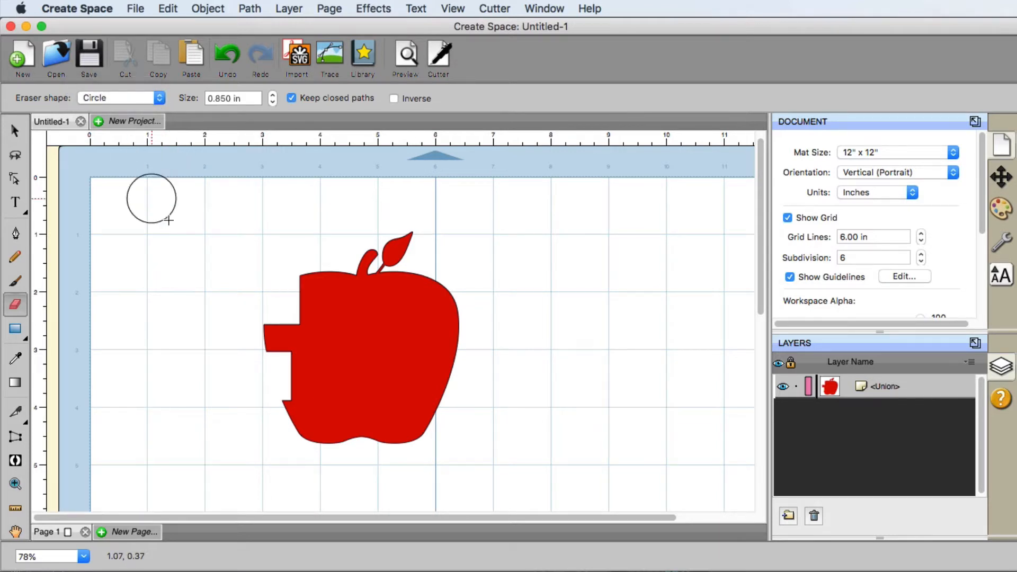
click(452, 371)
click(459, 324)
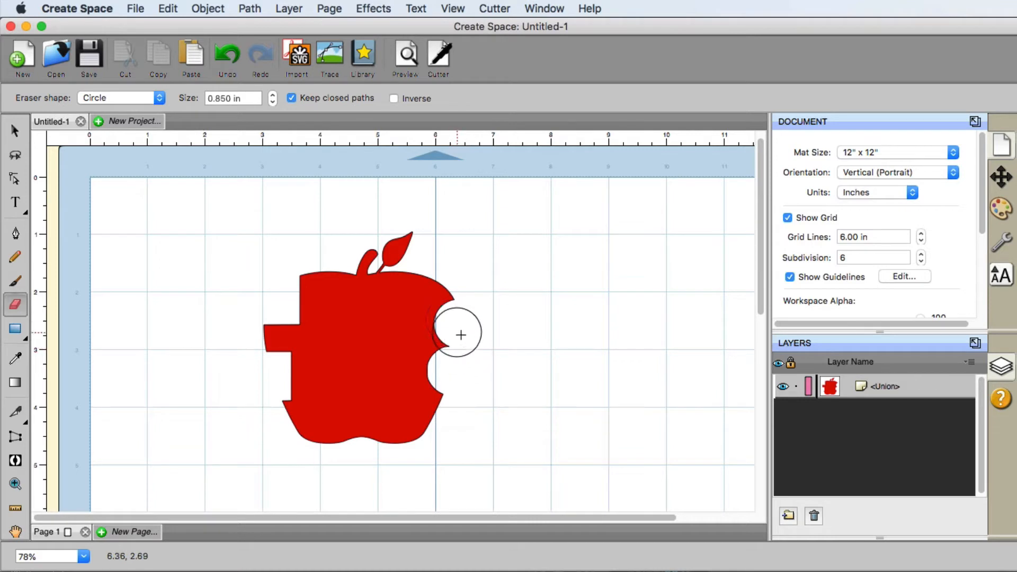
Step: Set the eraser shape to Square and its size to 2.35 in
click(139, 98)
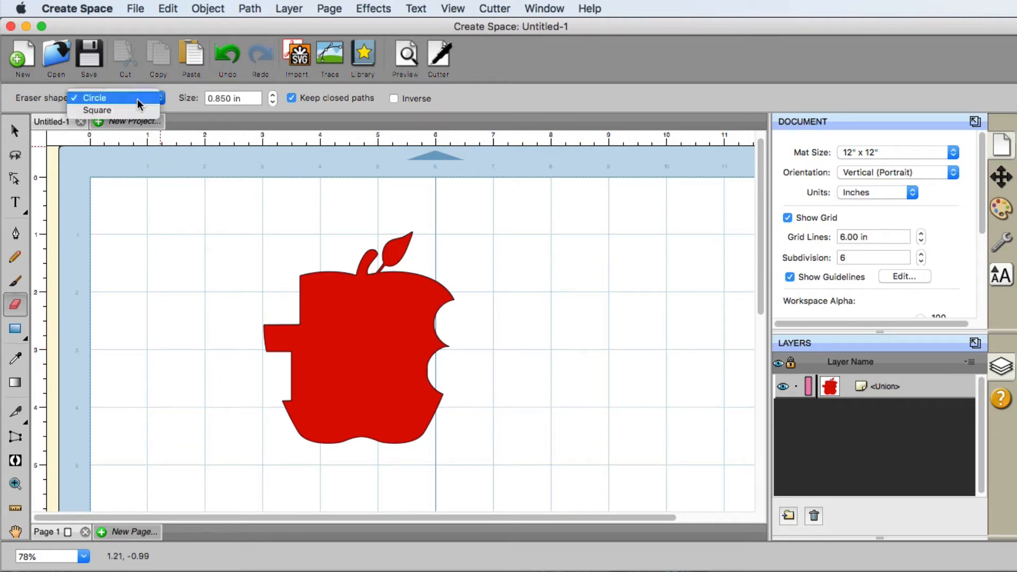
click(126, 110)
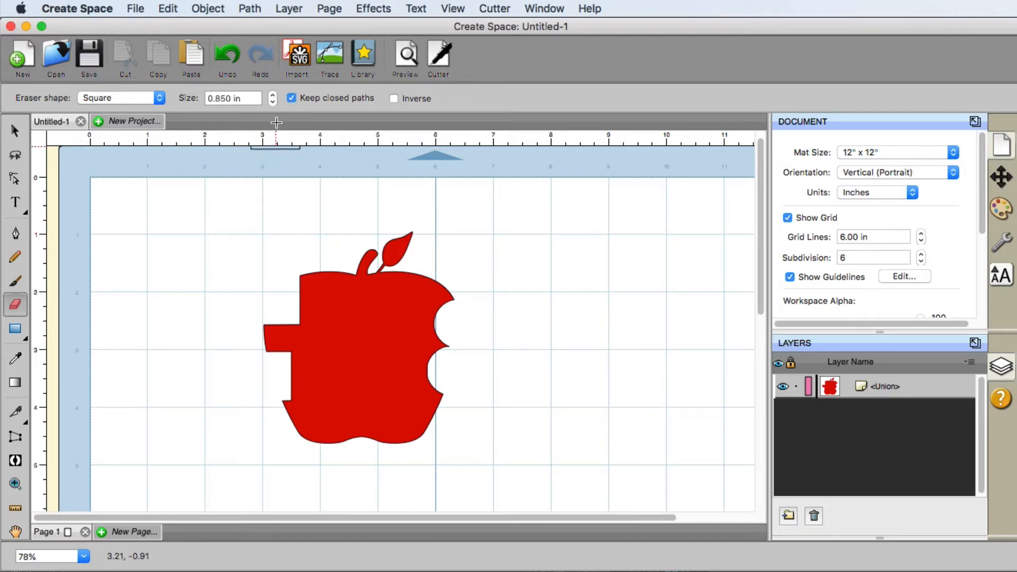
click(272, 95)
click(272, 96)
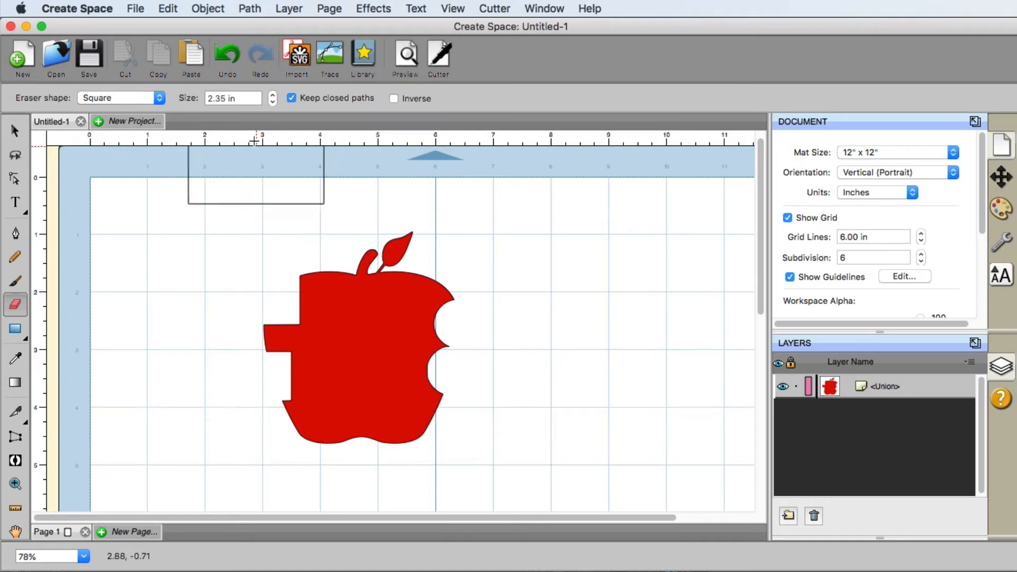
Step: Undo all the erasures so far on both sides of the apple
click(228, 59)
click(227, 59)
click(228, 59)
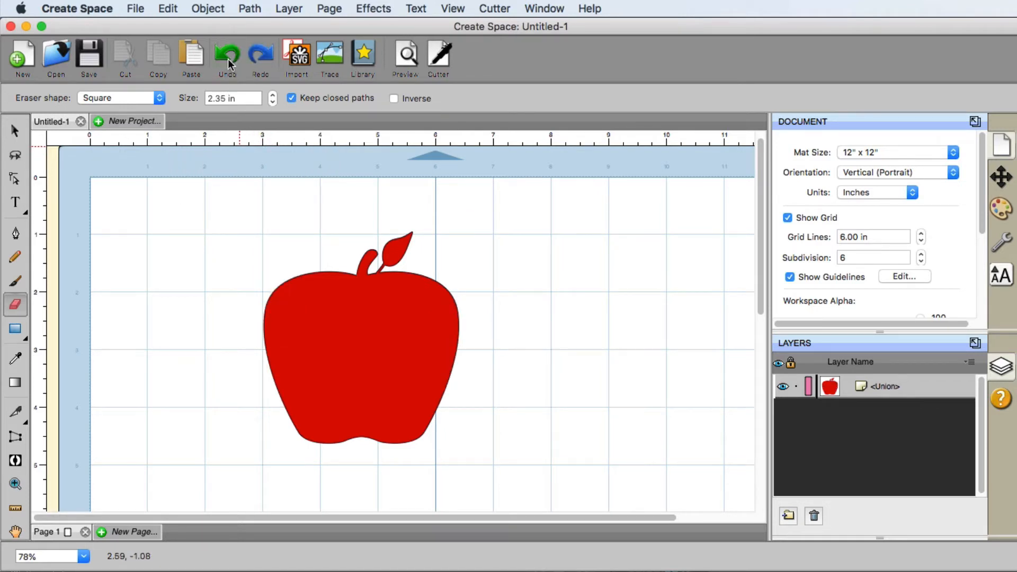
Step: Set the eraser shape to Circle and its size to 0.10 in
click(165, 98)
click(132, 85)
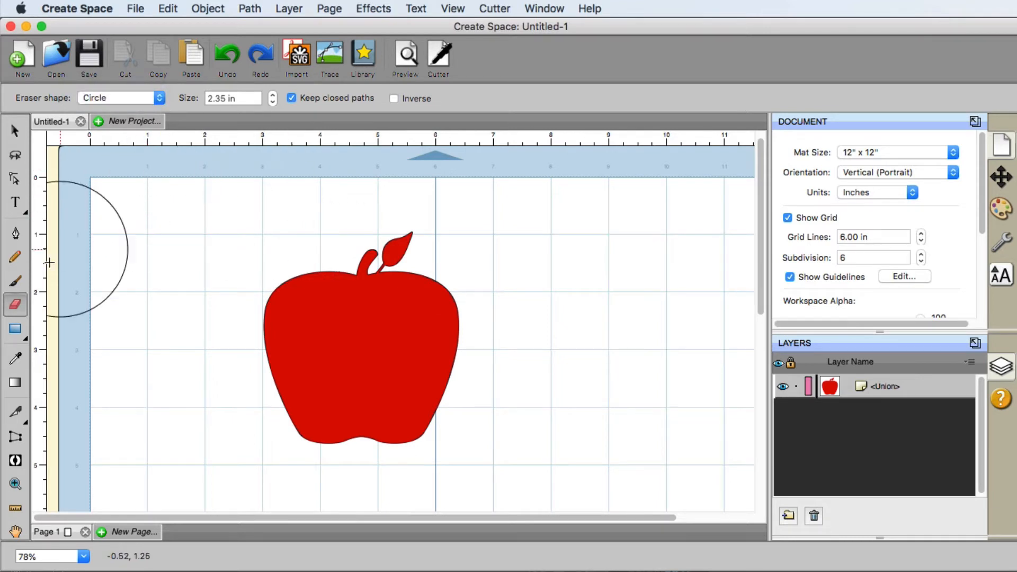
click(272, 102)
click(272, 102)
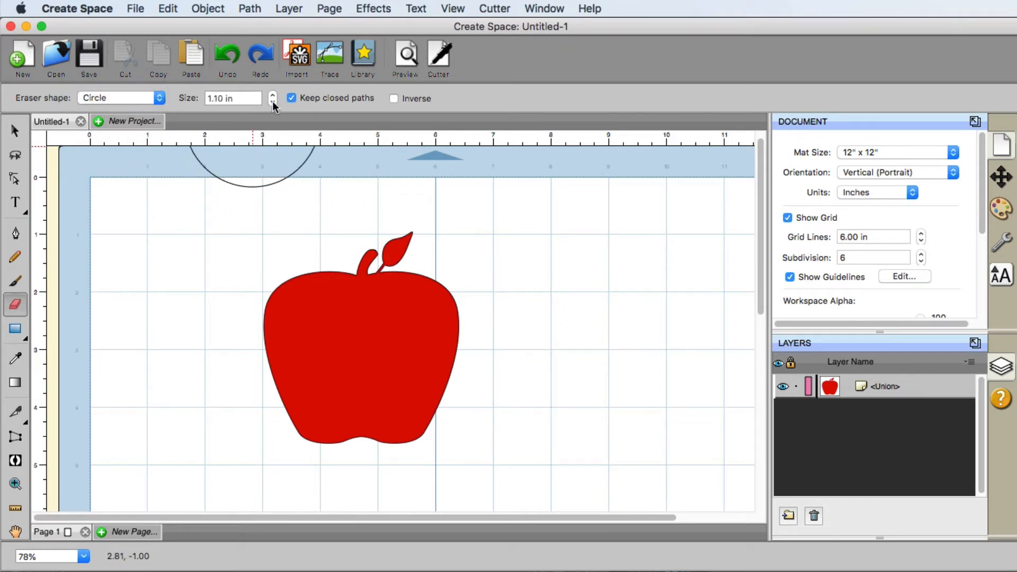
click(272, 102)
click(272, 102)
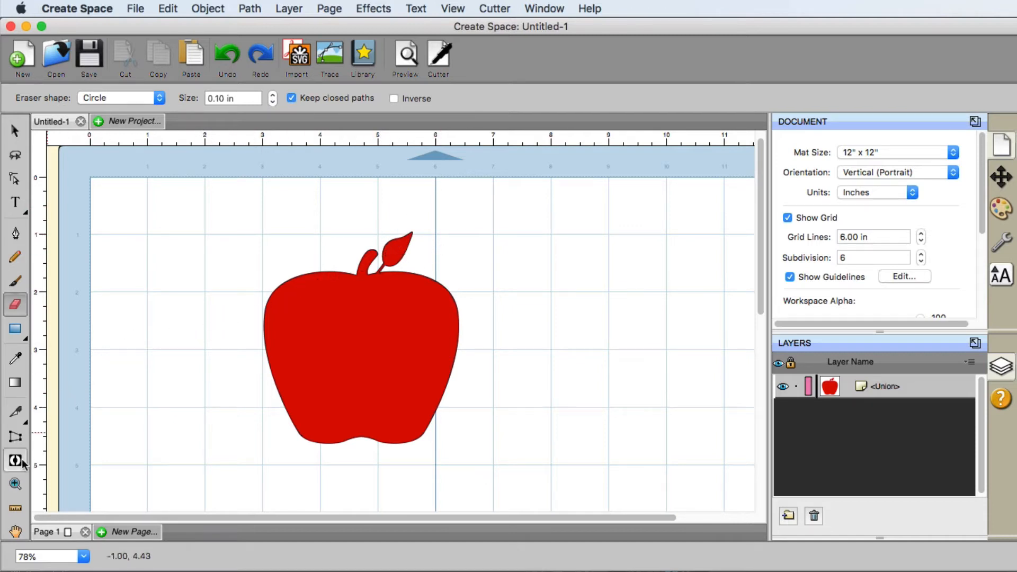
Step: Erase the leaf and its thin stalk from the top of the apple, keeping the main stem
click(15, 484)
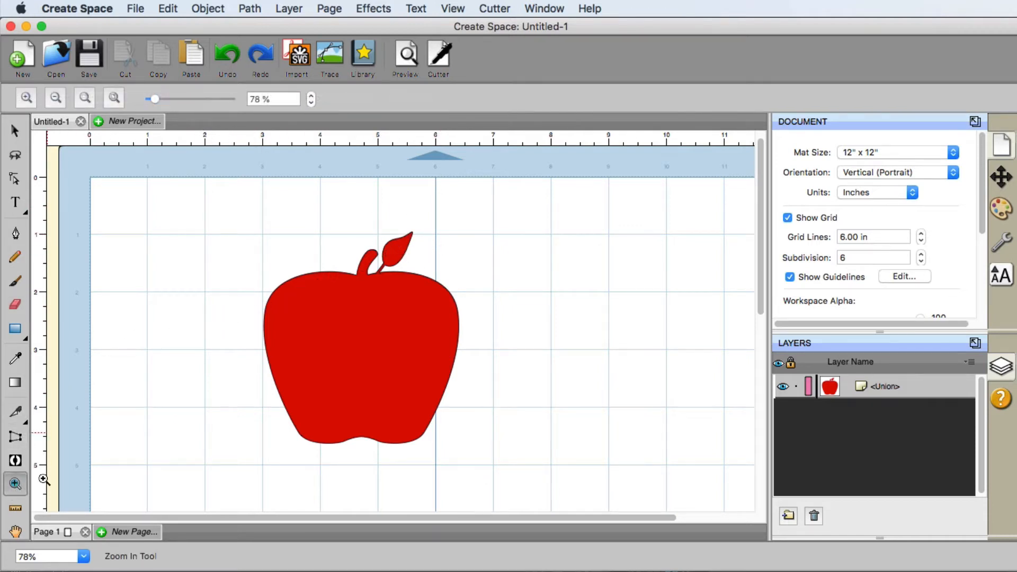
drag(354, 217, 431, 310)
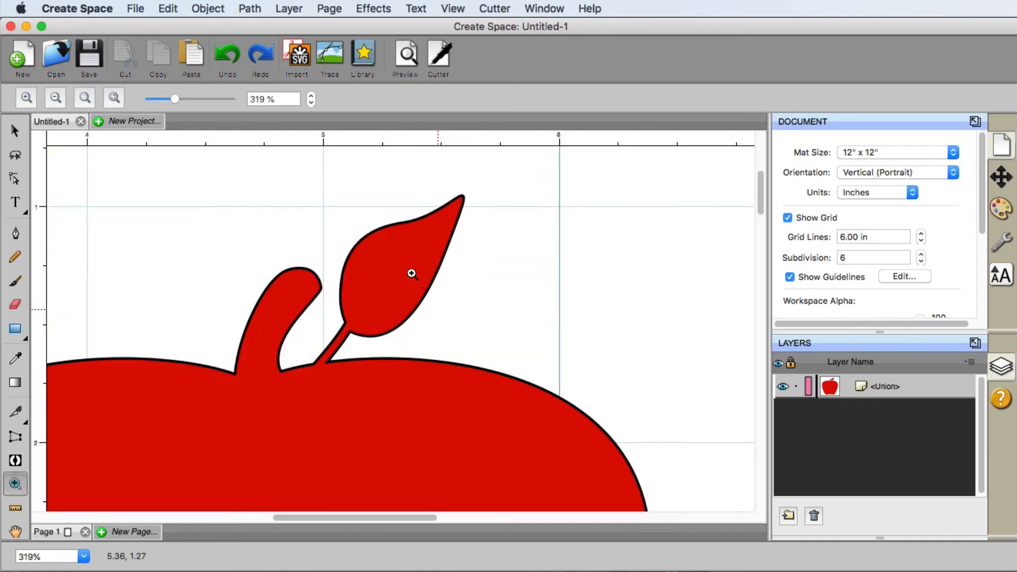
drag(277, 160, 507, 397)
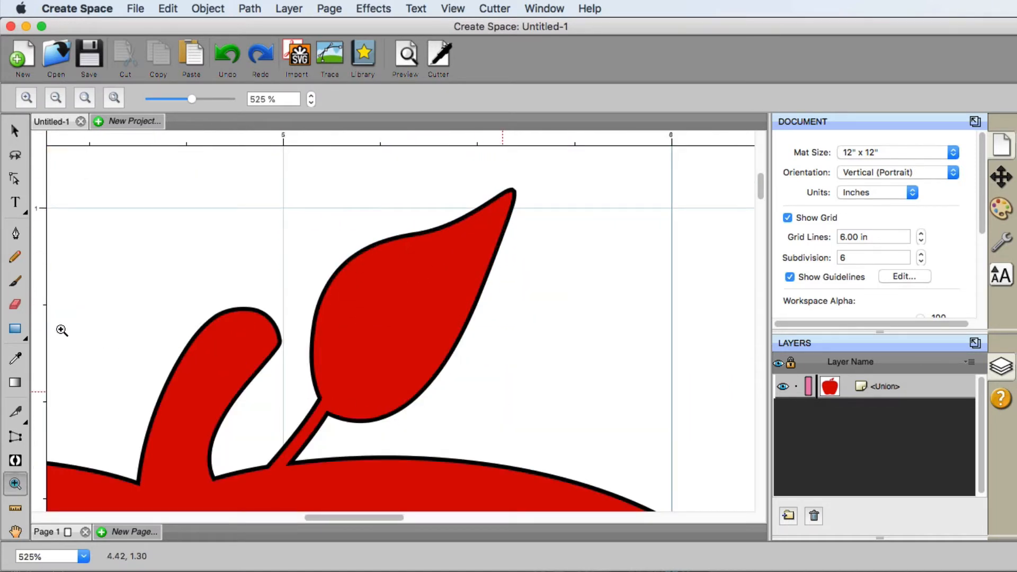
click(15, 305)
mouse_move(344, 263)
mouse_down()
mouse_move(516, 193)
mouse_move(440, 221)
mouse_move(339, 282)
mouse_move(311, 345)
mouse_move(312, 389)
mouse_move(394, 406)
mouse_move(507, 270)
mouse_move(477, 274)
mouse_move(447, 302)
mouse_move(457, 236)
mouse_move(424, 326)
mouse_move(368, 291)
mouse_move(411, 356)
mouse_move(390, 343)
mouse_move(341, 371)
mouse_move(319, 413)
mouse_move(281, 450)
mouse_move(288, 443)
mouse_move(268, 447)
mouse_up()
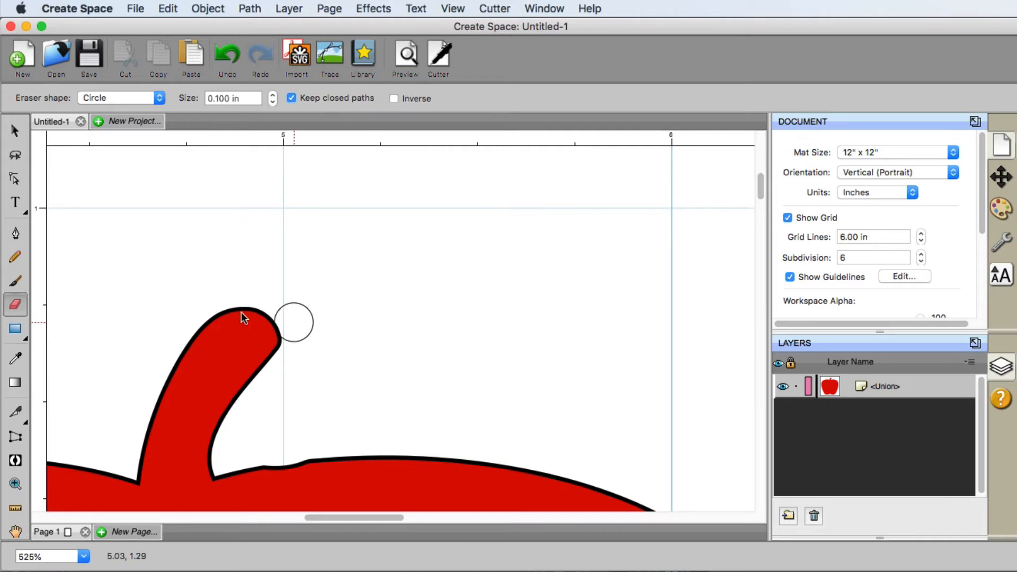
Step: Set the circular eraser's size to 1.35 in with the whole apple in view
click(15, 482)
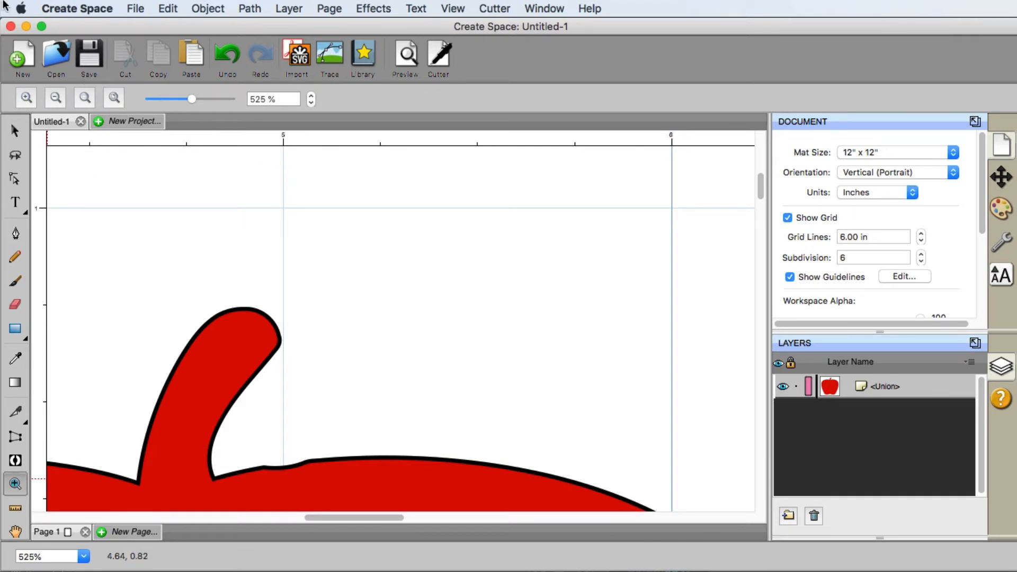
click(113, 98)
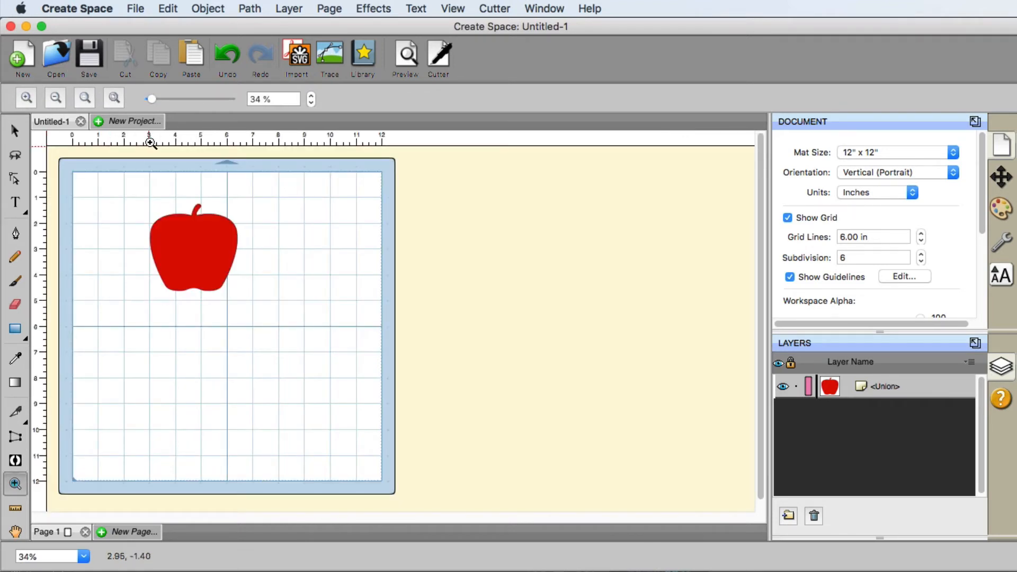
click(152, 237)
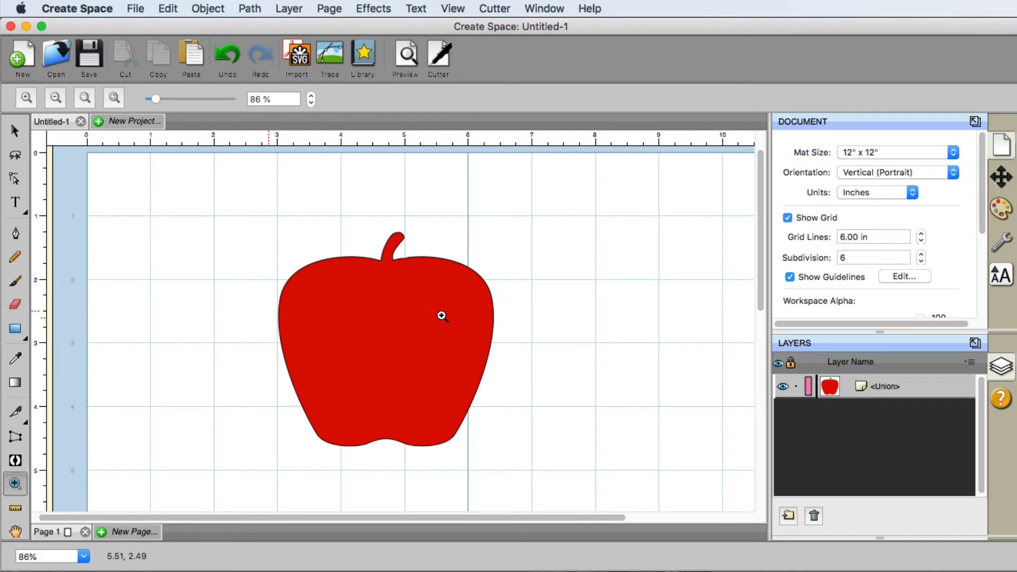
click(16, 303)
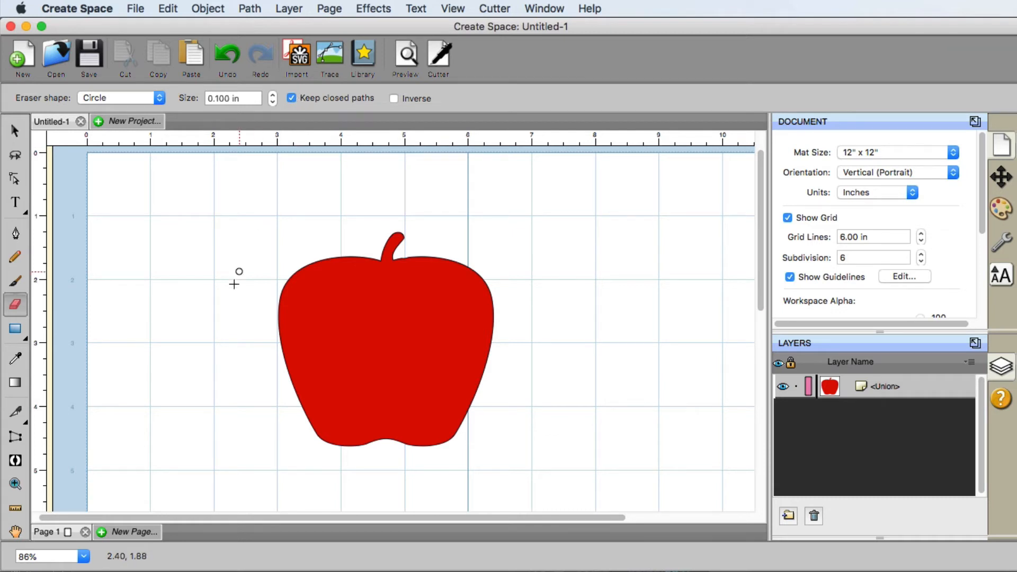
click(273, 94)
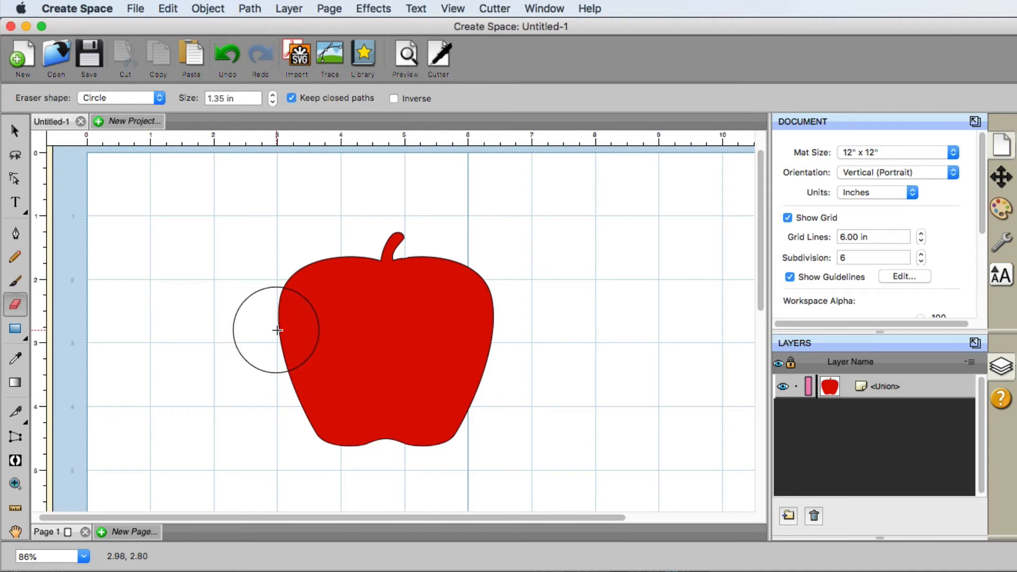
Step: Erase a round bite from the apple's left edge and preview its cut lines
drag(281, 330, 273, 336)
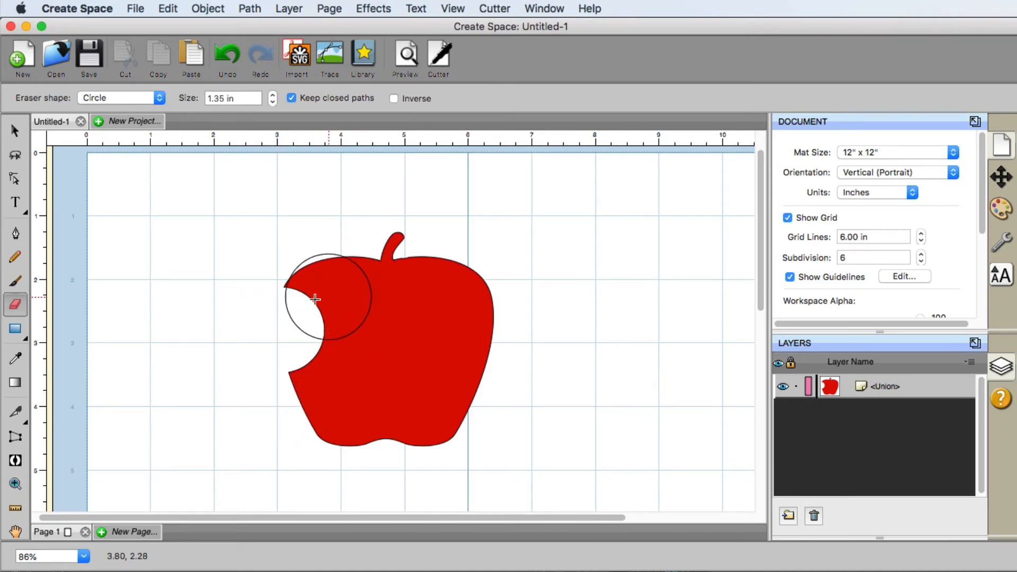
click(406, 55)
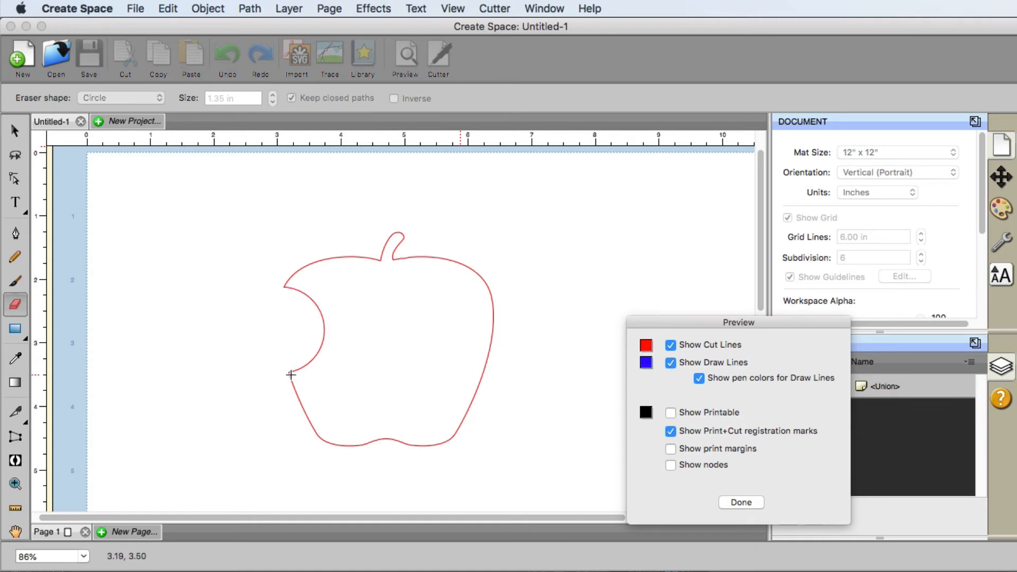
click(728, 500)
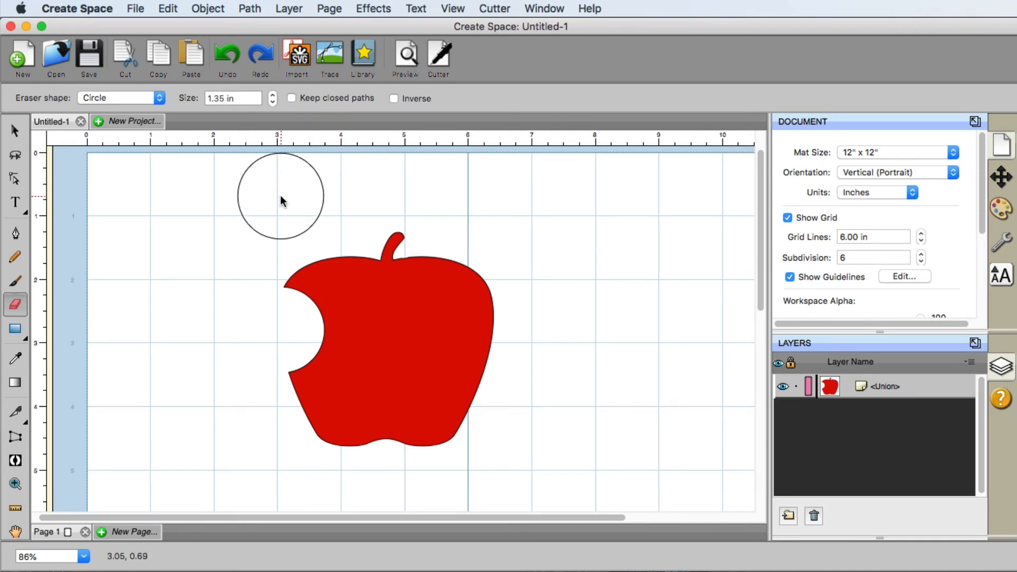
Step: Undo the bite, erase the same spot on the left edge with Keep closed paths off, and preview the cut lines
click(233, 55)
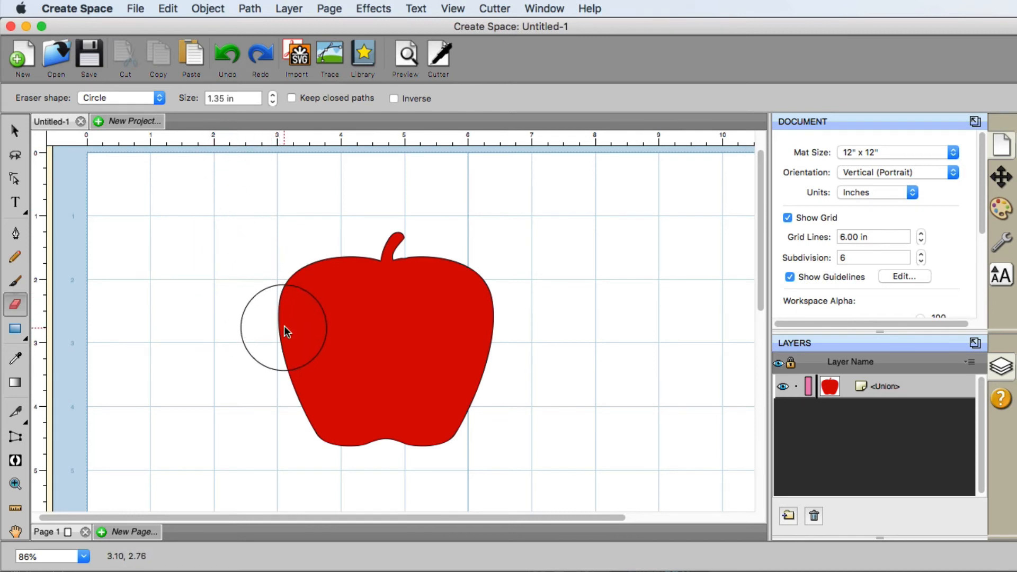
drag(284, 331, 283, 327)
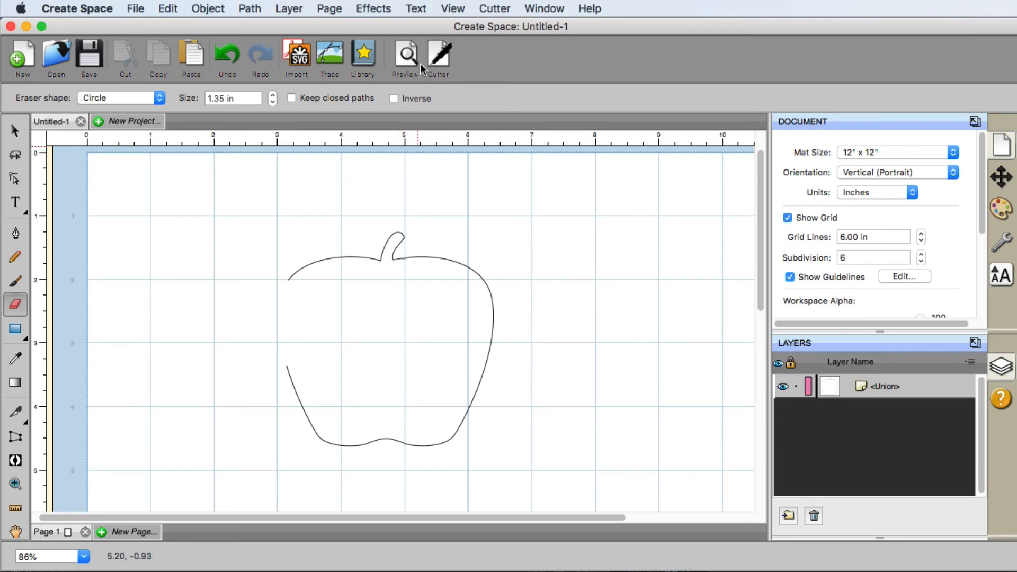
click(407, 55)
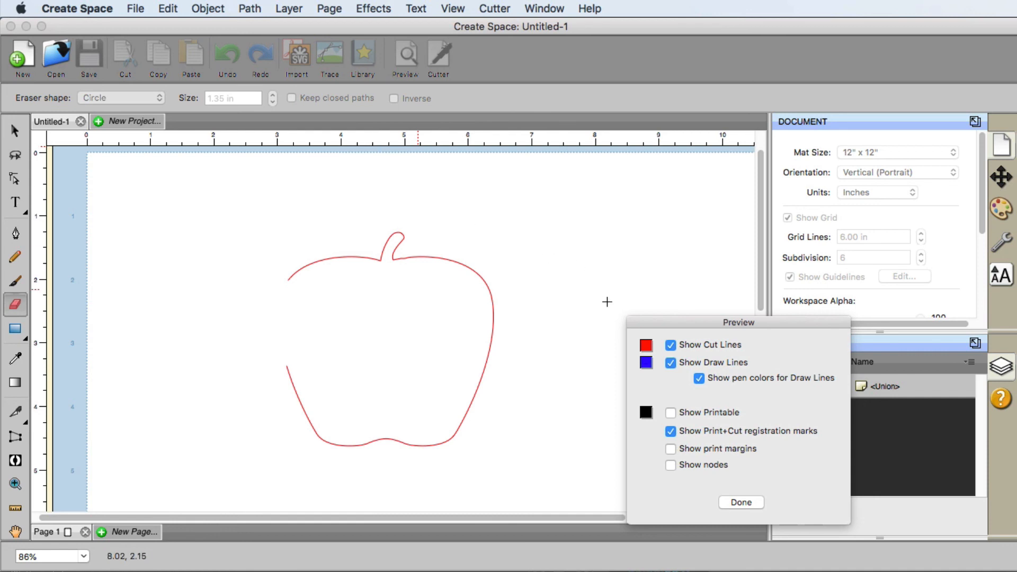
click(745, 500)
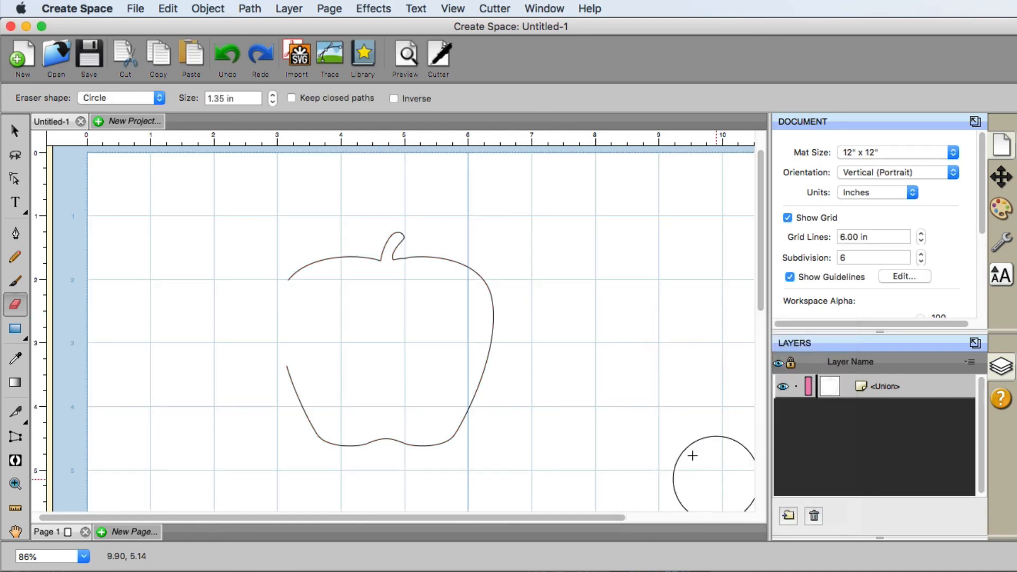